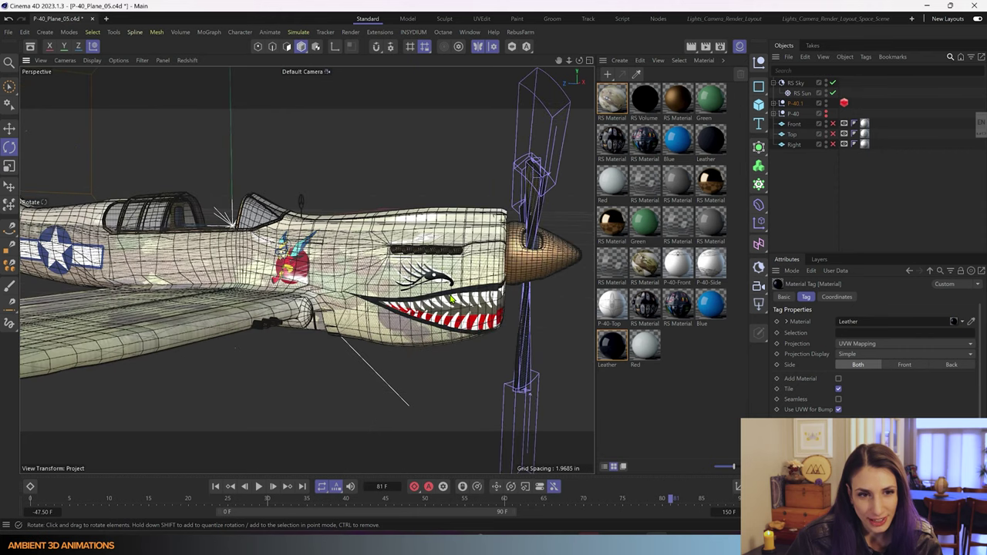
Examine the textured P-40 model, including the nose art, shark mouth, star insignia and tail lettering.
scroll(301, 276, up, 5)
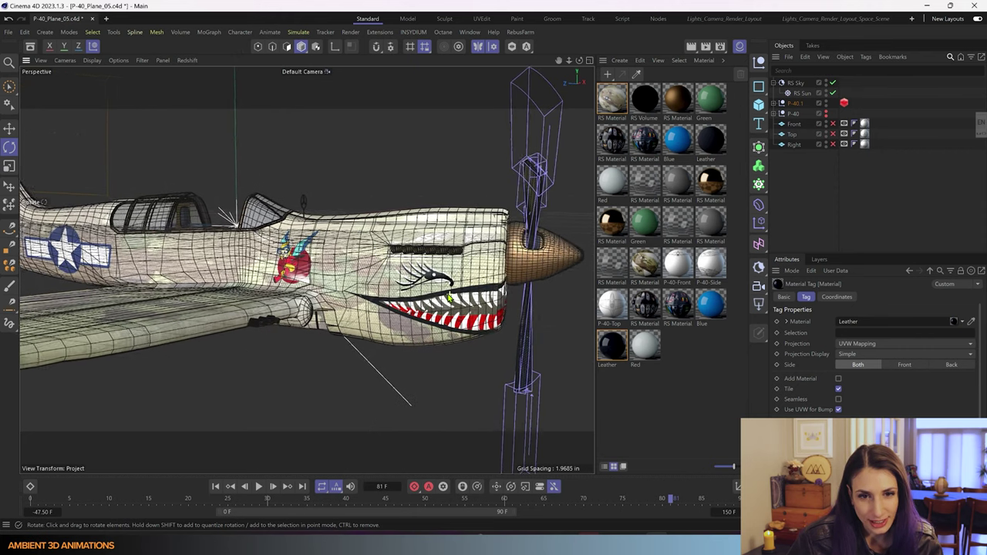
scroll(294, 234, up, 6)
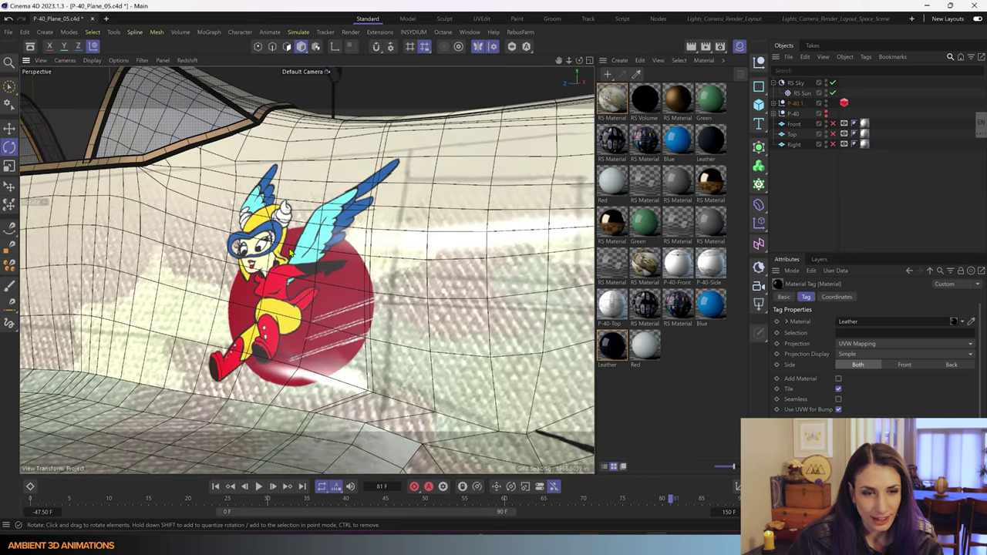
scroll(386, 268, down, 10)
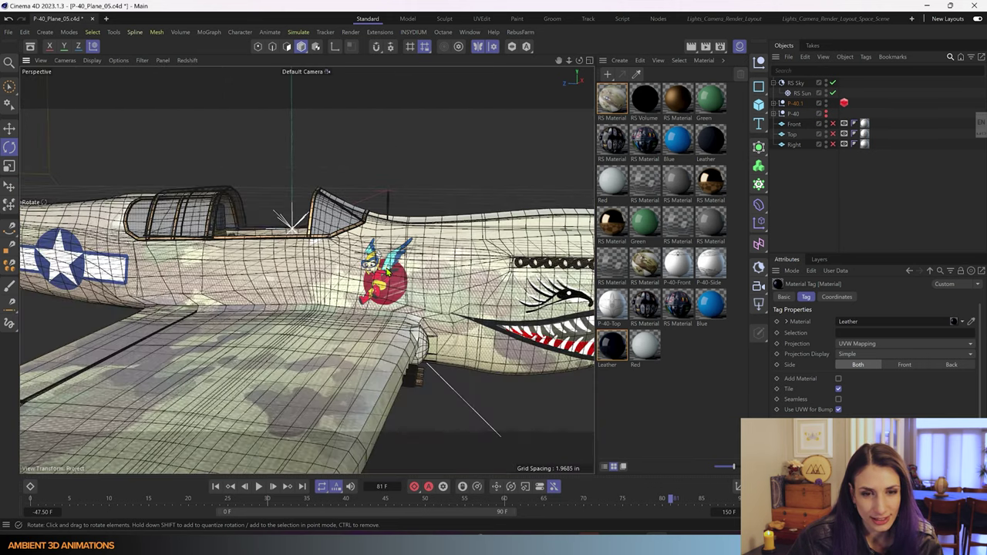
alt+drag(475, 288, 478, 293)
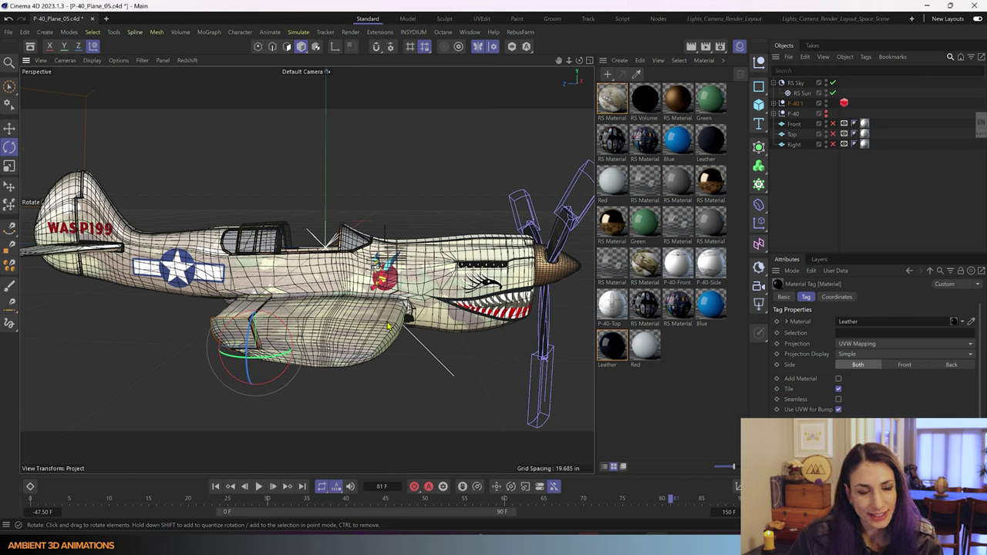
drag(436, 332, 399, 355)
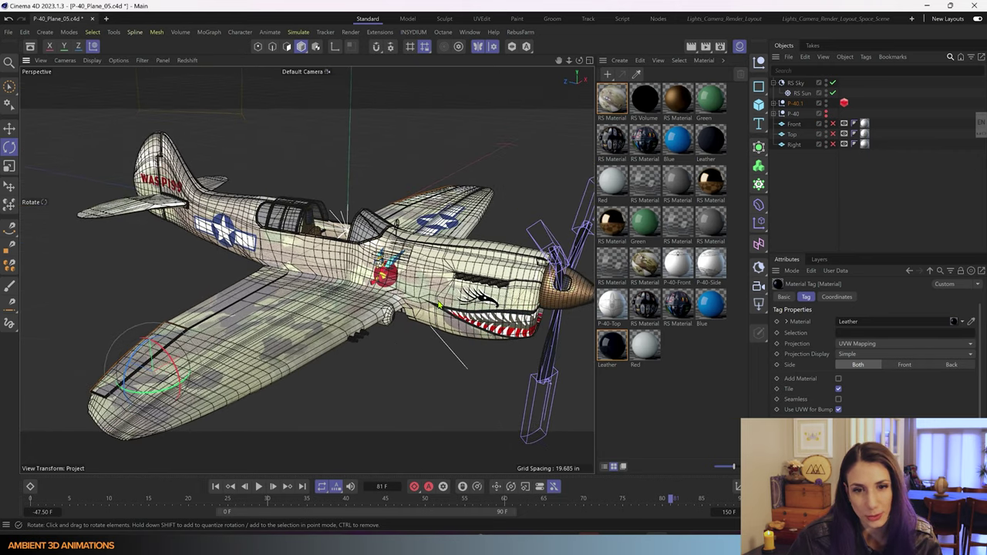
drag(448, 322, 456, 312)
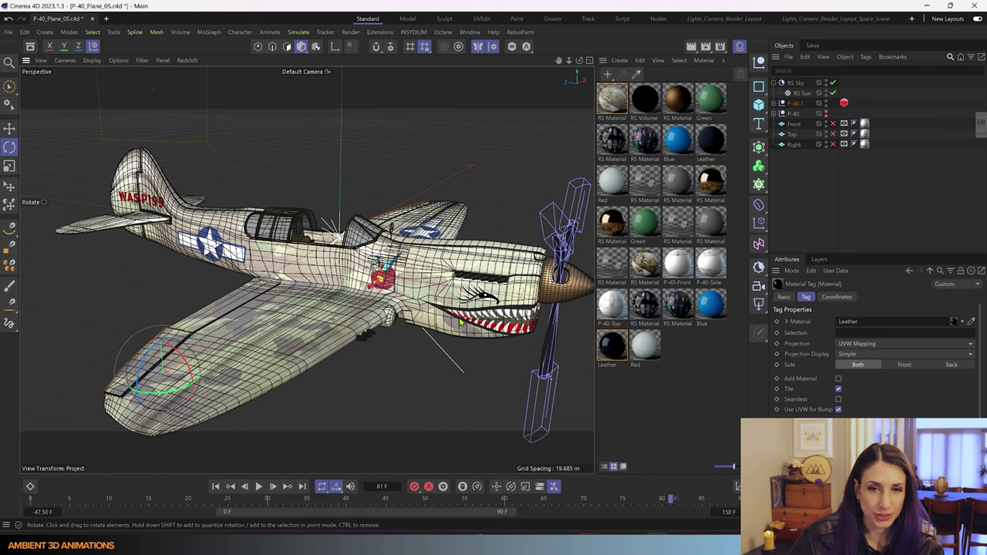
Try rotating the tail rudder, and undo the rotation.
click(125, 184)
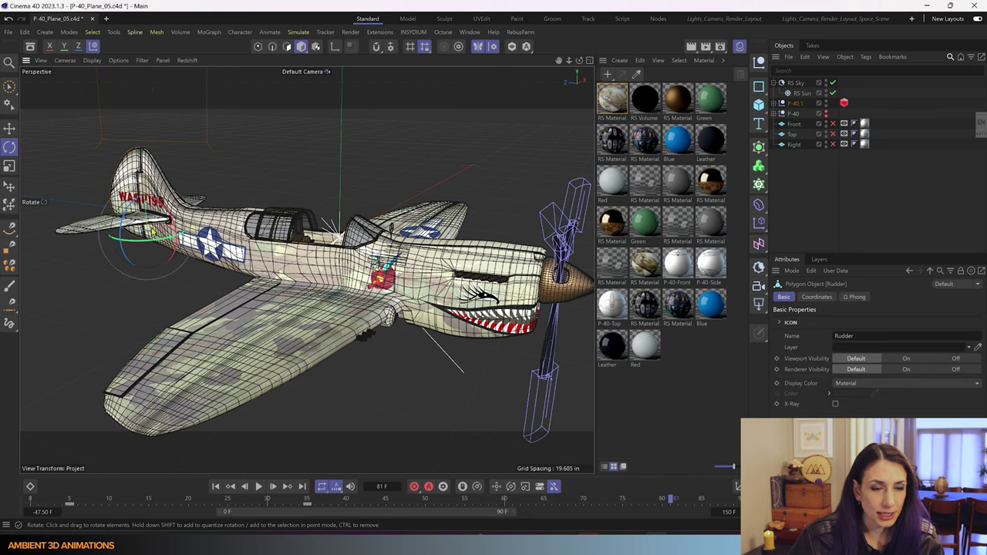
mouse_move(152, 230)
mouse_down()
mouse_move(137, 239)
mouse_move(151, 239)
mouse_up()
key(ctrl+z)
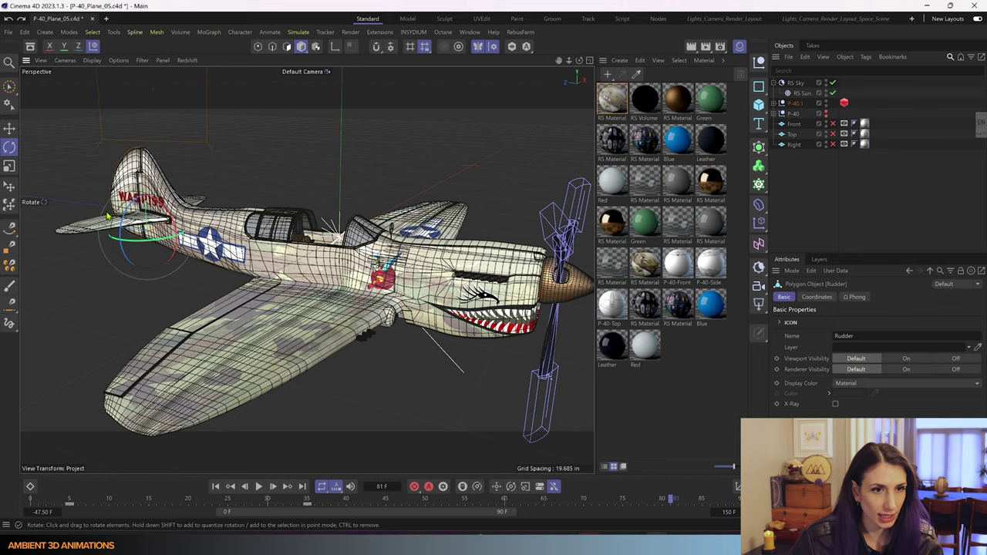
Inspect the plane's separate movable parts by selecting the tail section and then the wing aileron.
scroll(102, 213, up, 5)
click(101, 228)
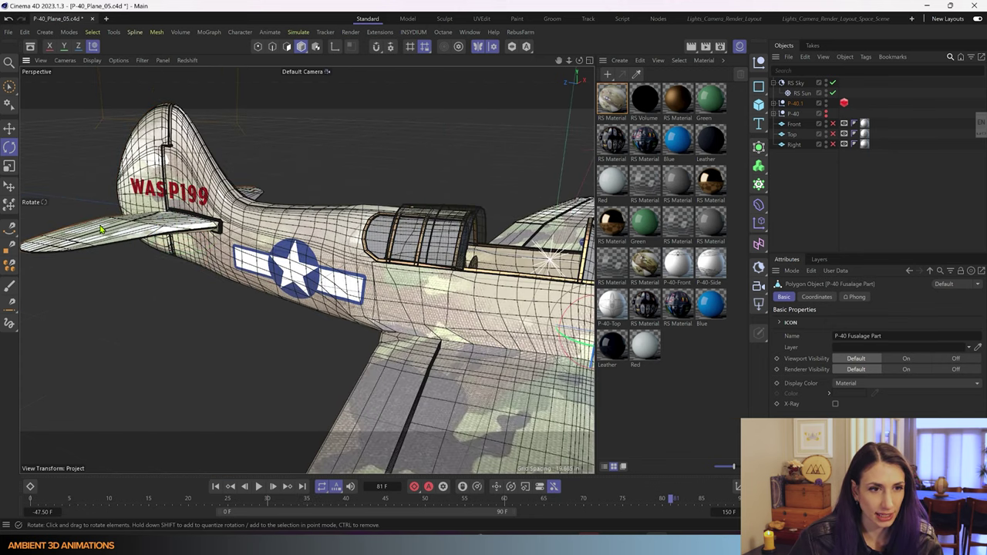
scroll(417, 402, down, 5)
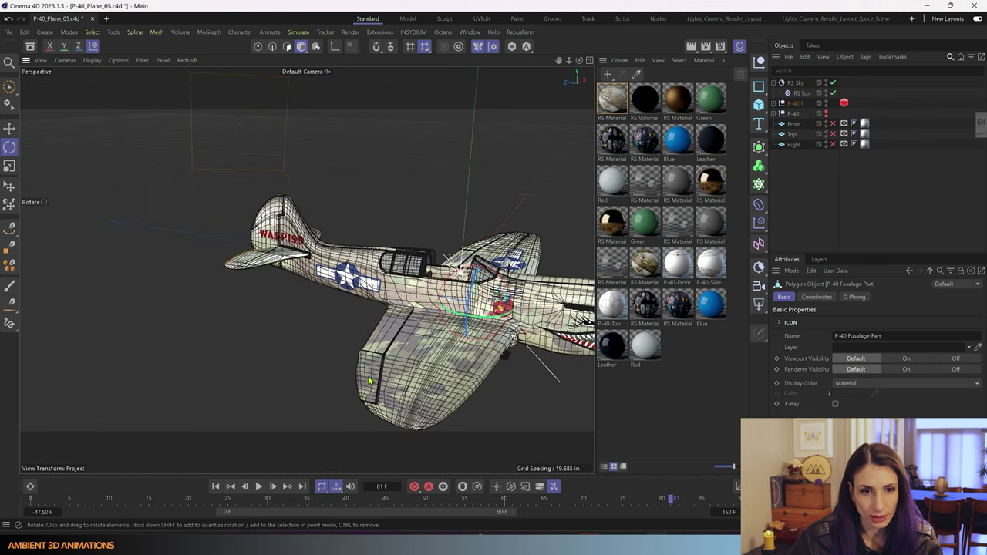
click(369, 381)
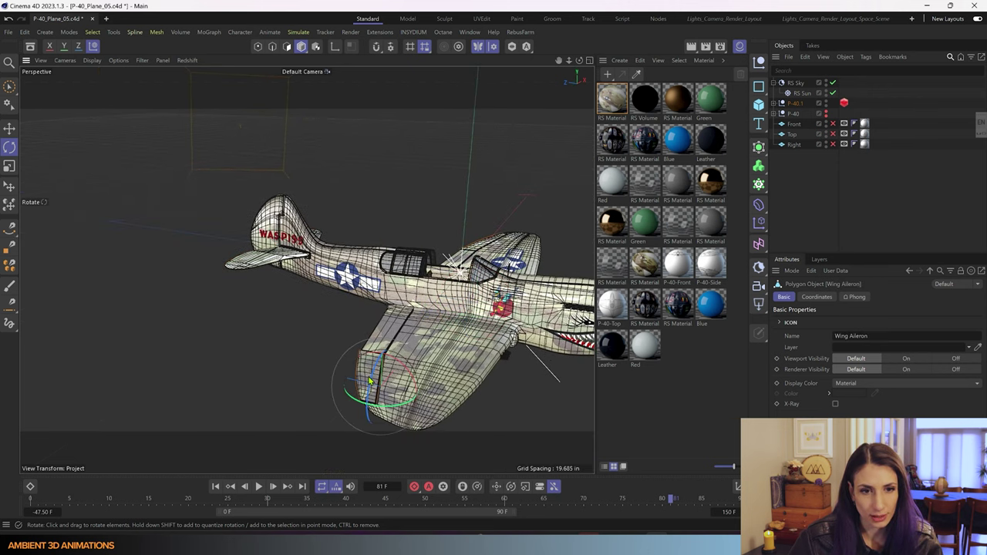
Examine the underside of the wing up close, including the guns, wheel well and retracted landing gear.
drag(521, 347, 509, 261)
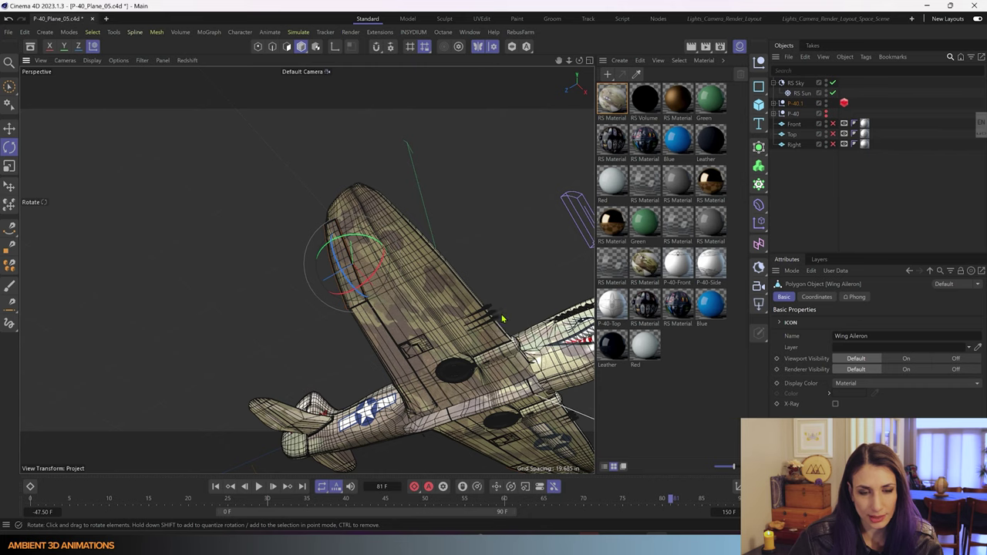
drag(502, 319, 467, 332)
scroll(432, 359, up, 8)
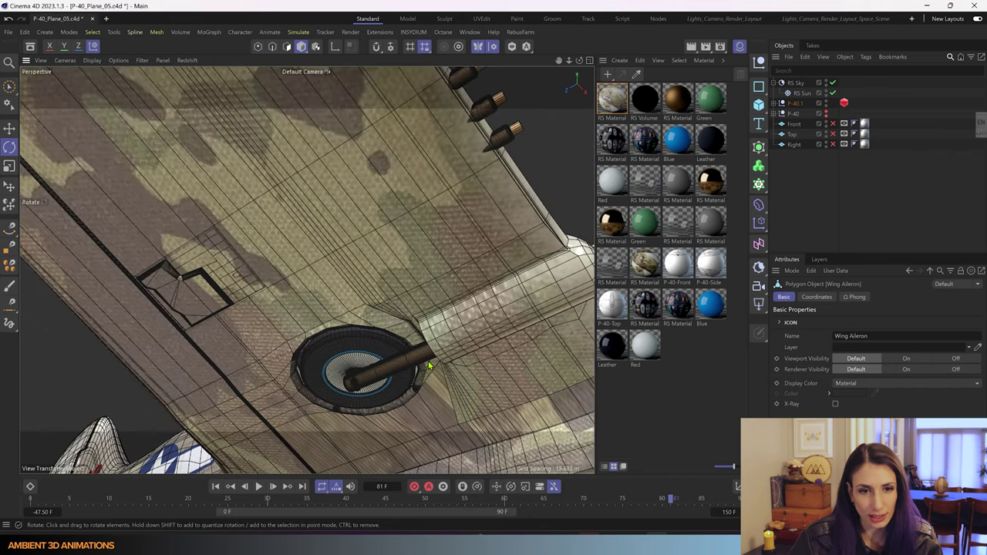
scroll(430, 366, up, 6)
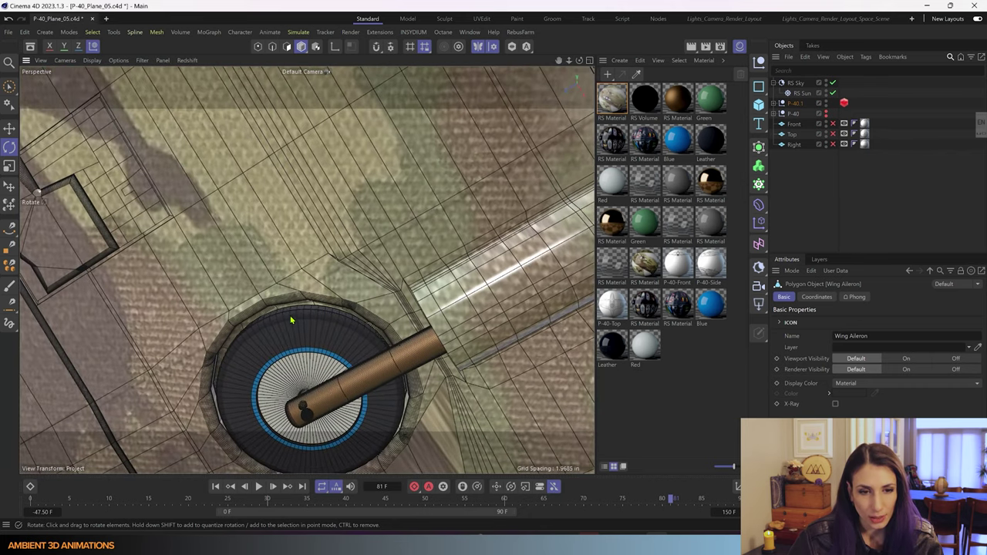
scroll(296, 324, down, 5)
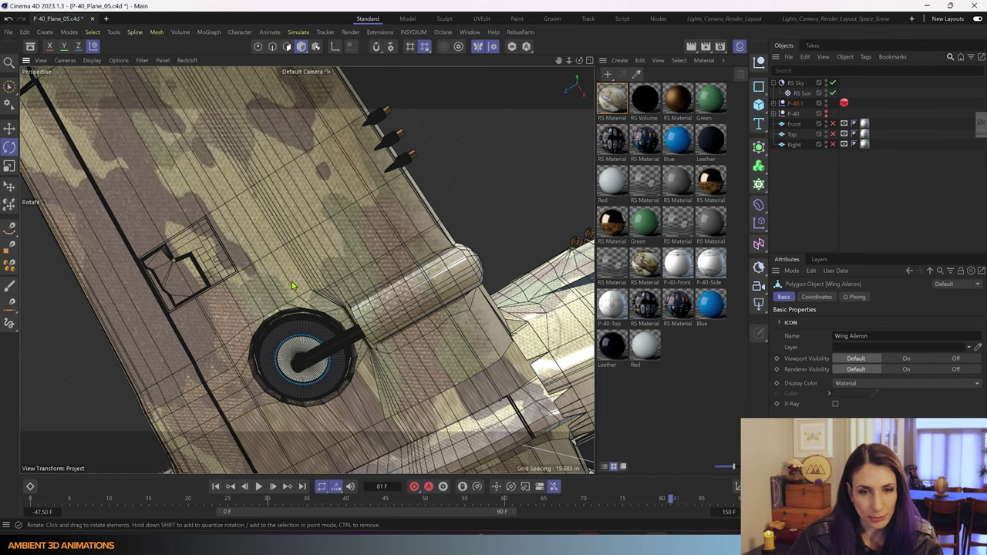
scroll(292, 287, down, 5)
Examine the top of the wings, the canopy and the cockpit instrument panel from behind.
drag(333, 209, 332, 359)
drag(379, 218, 318, 313)
drag(278, 243, 463, 253)
scroll(300, 189, up, 5)
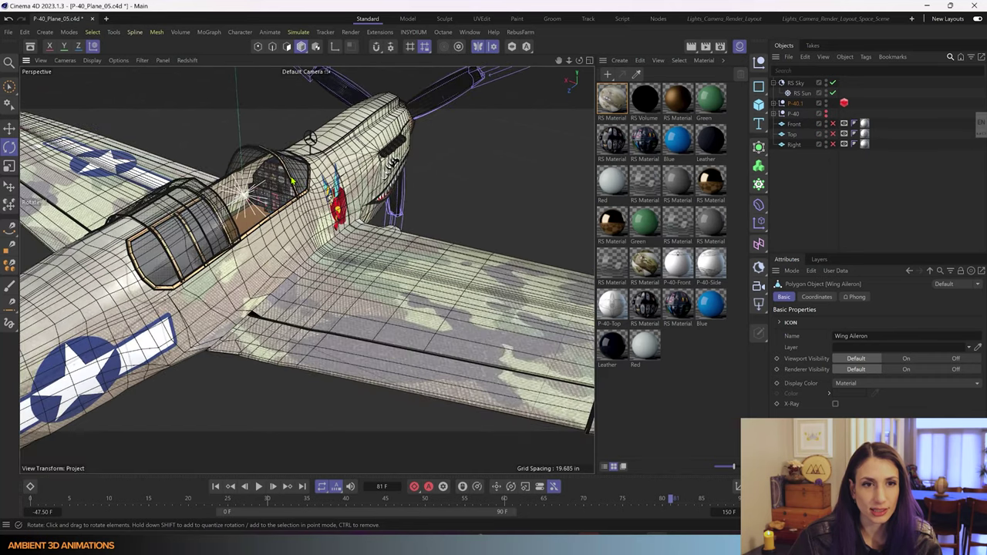
drag(324, 209, 348, 215)
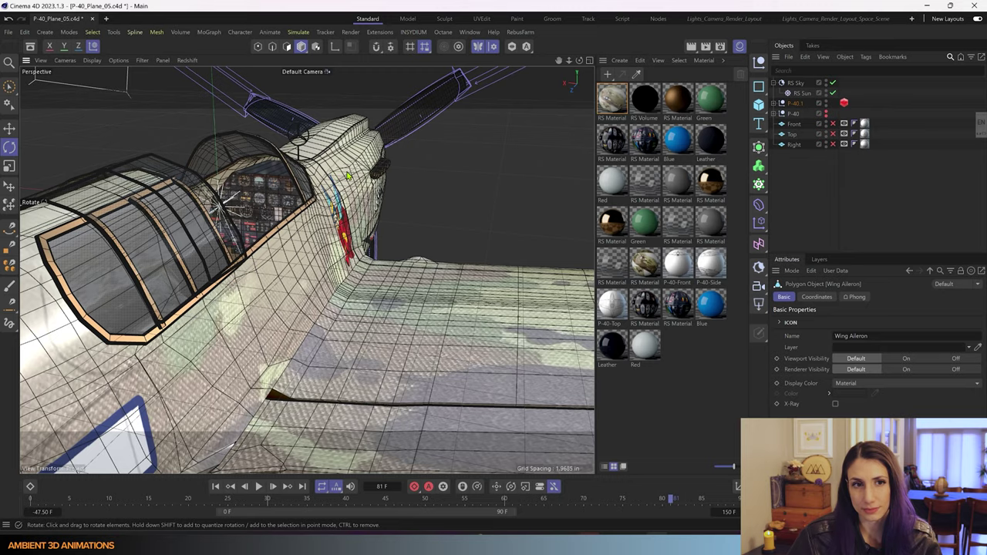
Play the propeller animation with the whole plane in view, and stop the playback.
drag(348, 177, 349, 240)
scroll(184, 186, down, 5)
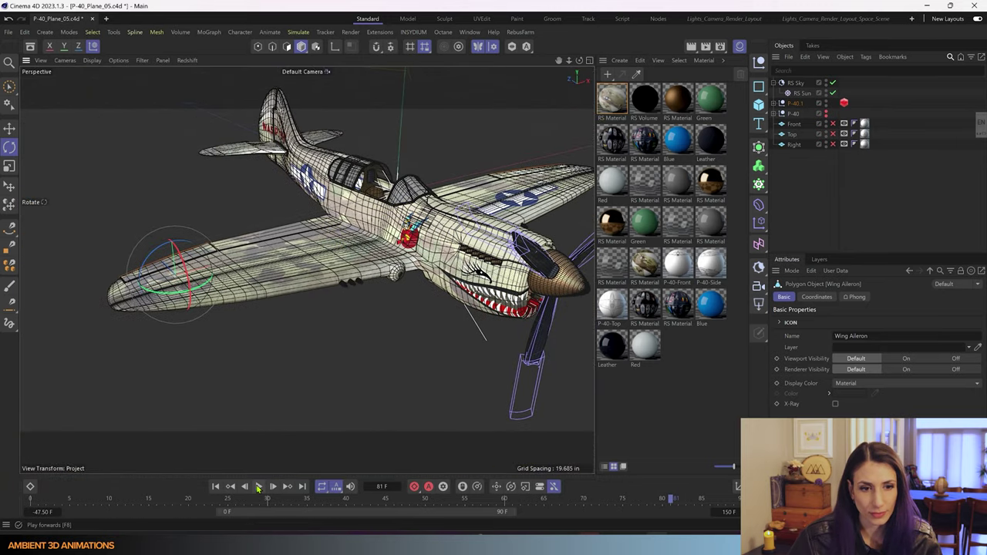
click(258, 486)
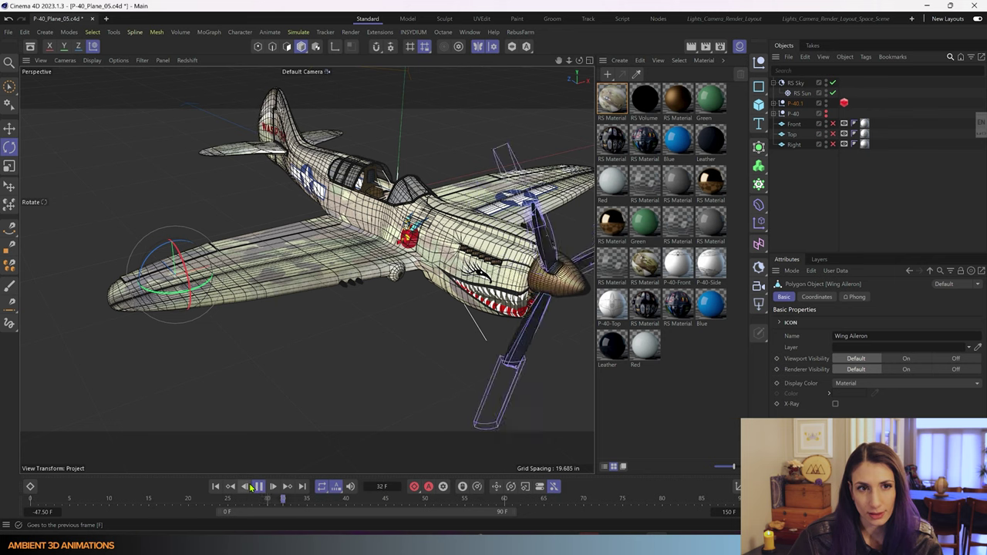
click(260, 487)
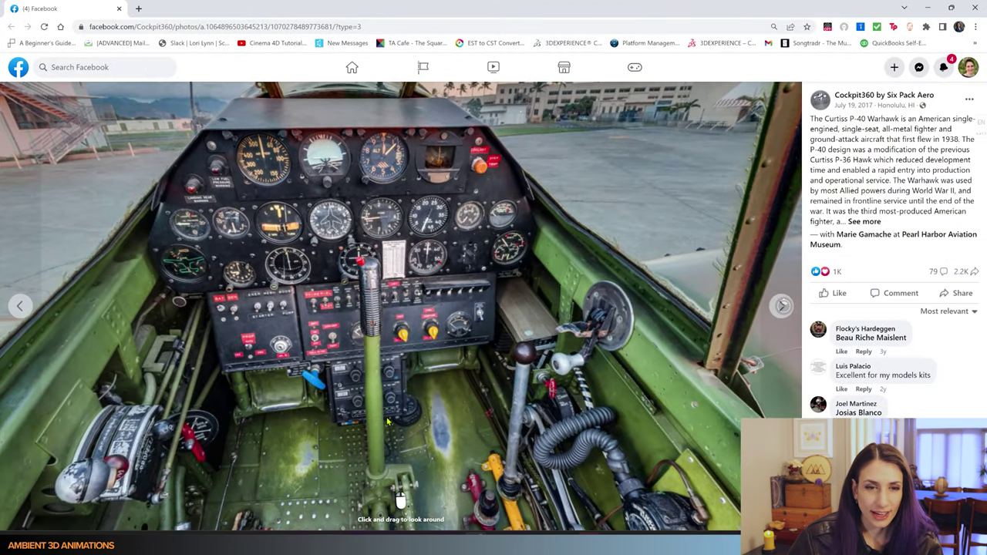
Switch to the Cockpit360 photo in the browser and study the P-40's instrument panel, headrest, seat and side controls.
drag(406, 252, 659, 378)
drag(440, 347, 239, 244)
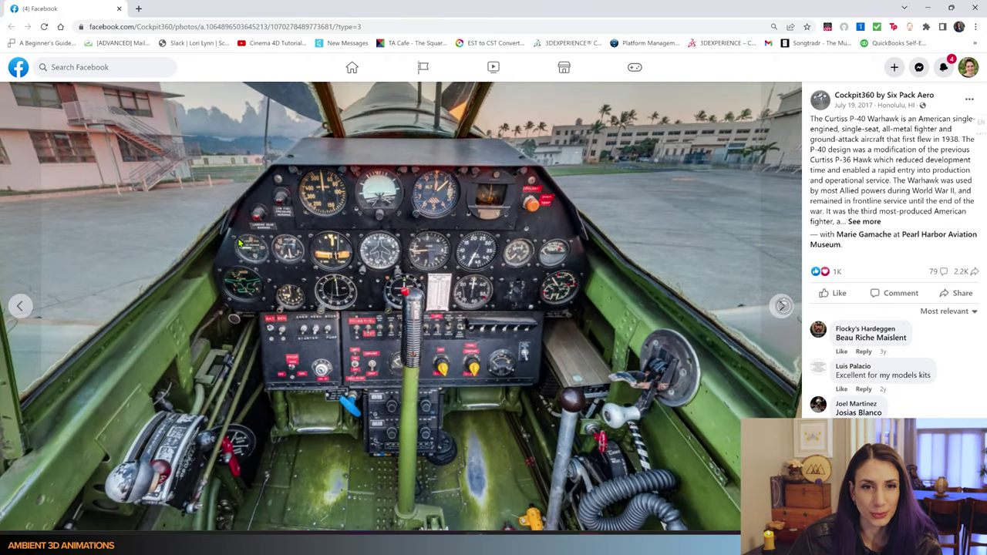
drag(592, 251, 210, 158)
drag(502, 373, 469, 473)
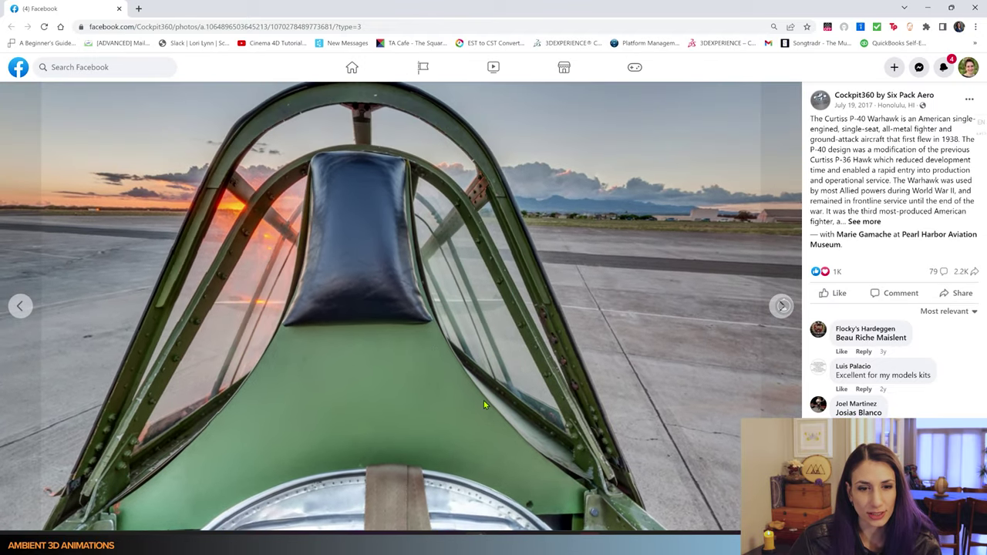
drag(484, 404, 174, 353)
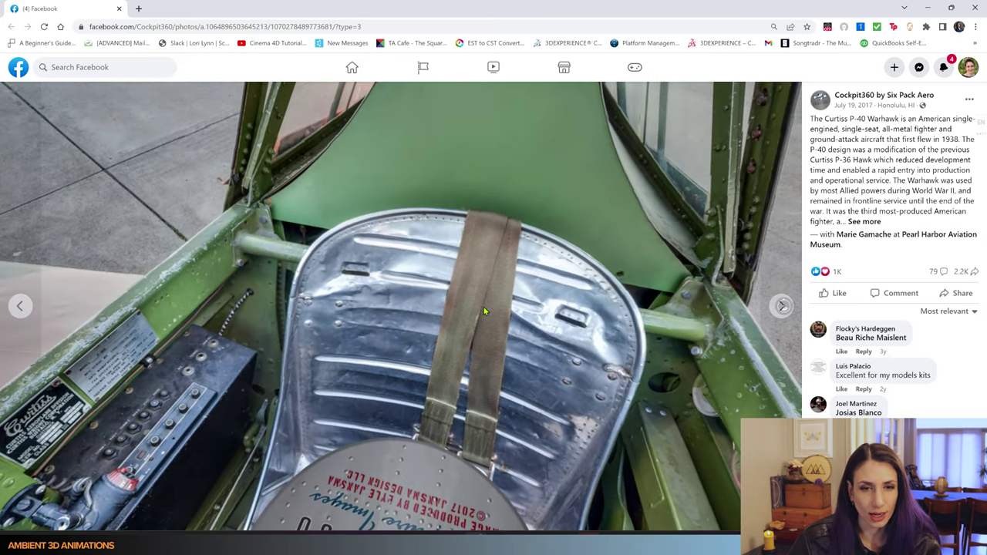
drag(484, 311, 235, 375)
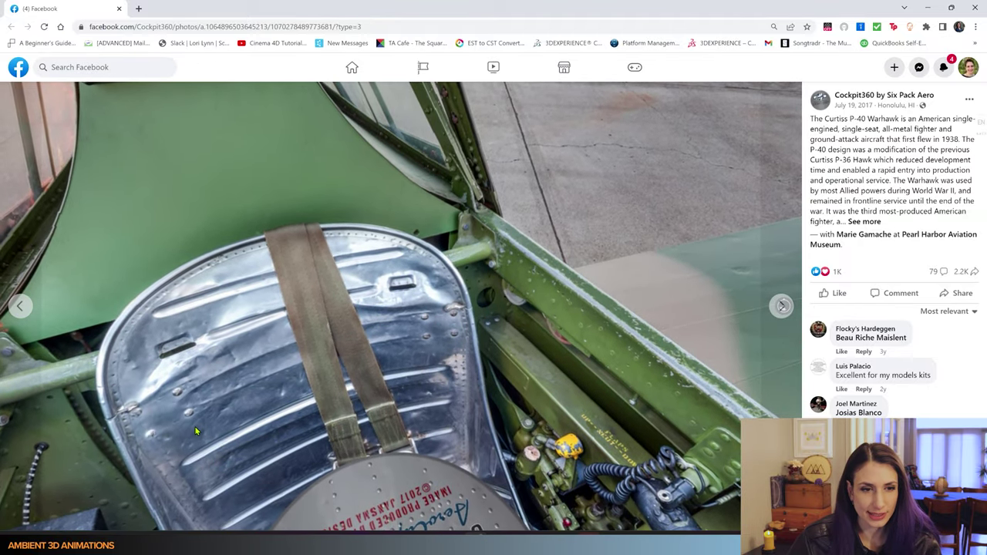
drag(216, 413, 2, 312)
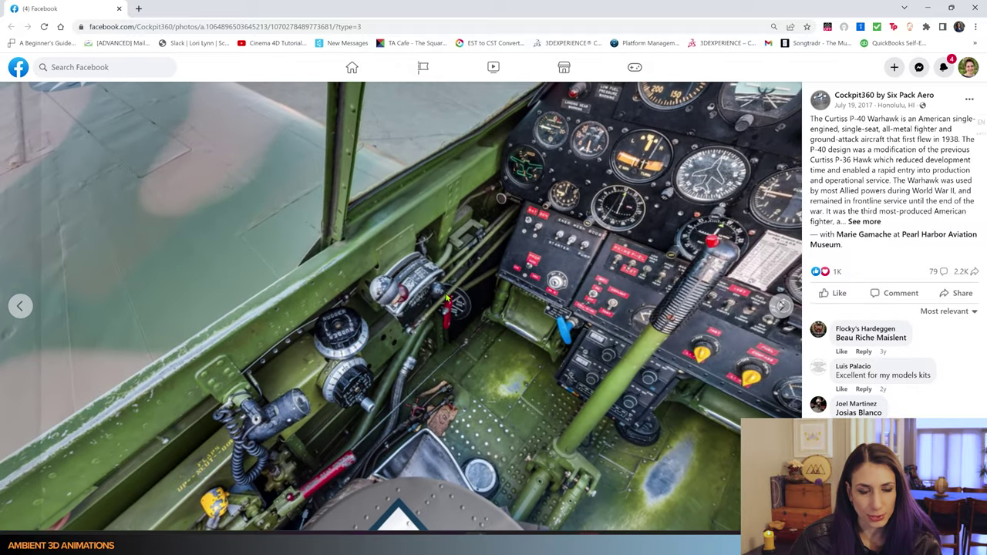
Study the instrument panel, gunsight, windshield frame and canopy struts in the 360-degree cockpit photo.
drag(569, 183, 251, 339)
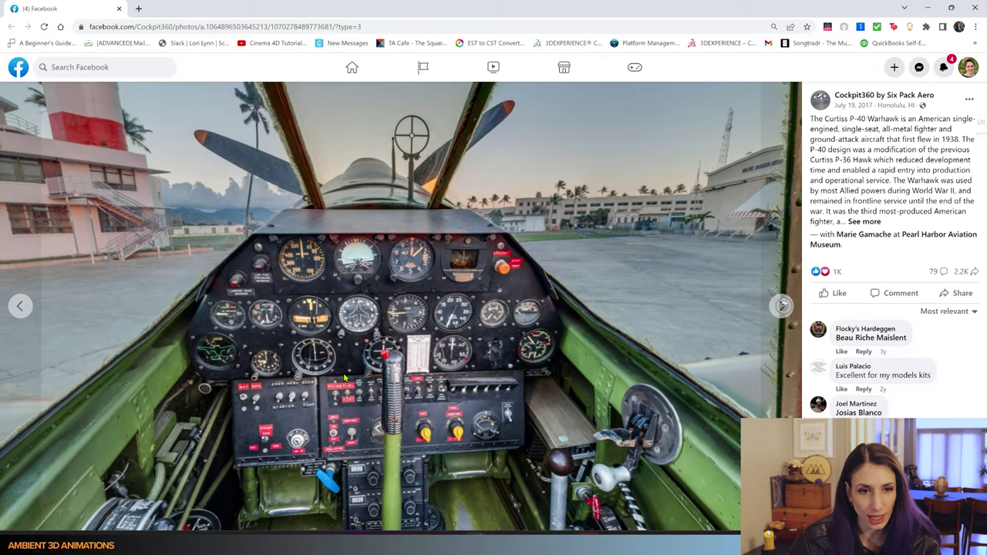
drag(345, 378, 362, 400)
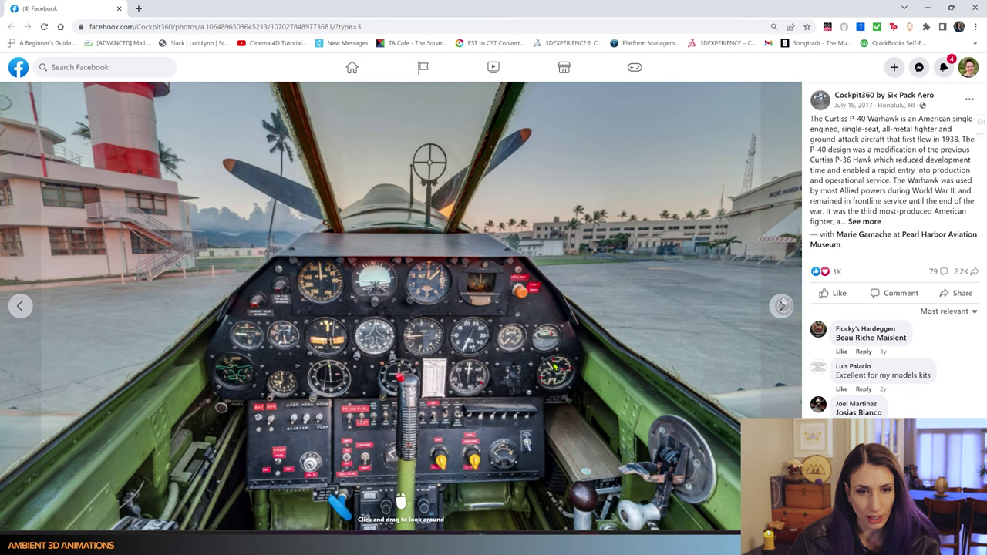
drag(445, 345, 463, 493)
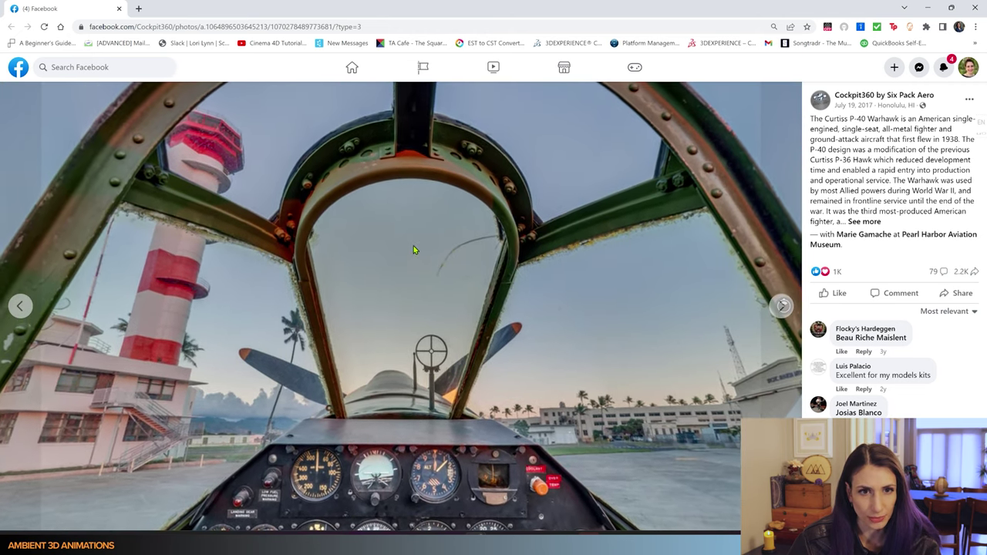
drag(430, 347, 502, 320)
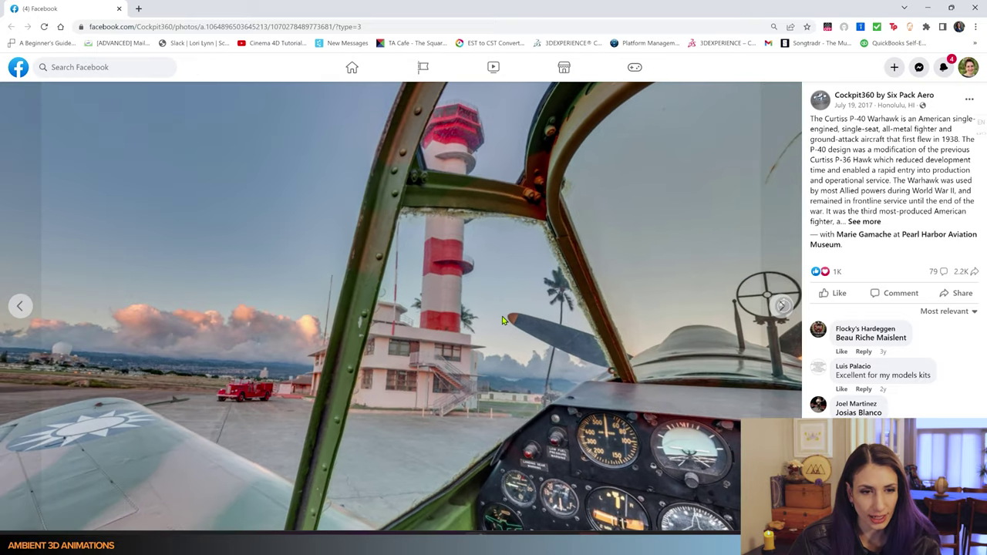
drag(604, 328, 86, 305)
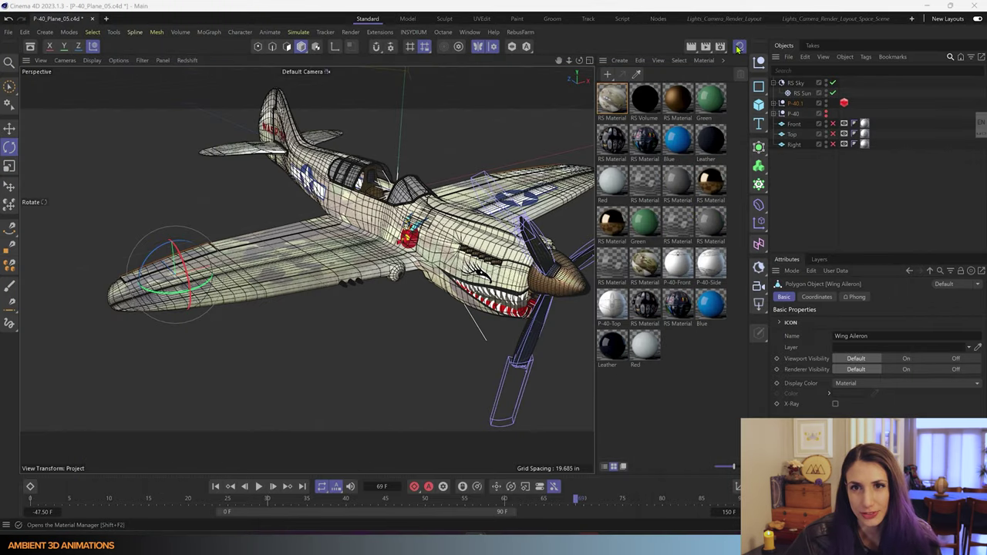
Switch back to Cinema 4D and close the Material Manager to widen the viewport around the plane.
click(739, 48)
drag(485, 358, 508, 330)
drag(500, 270, 461, 342)
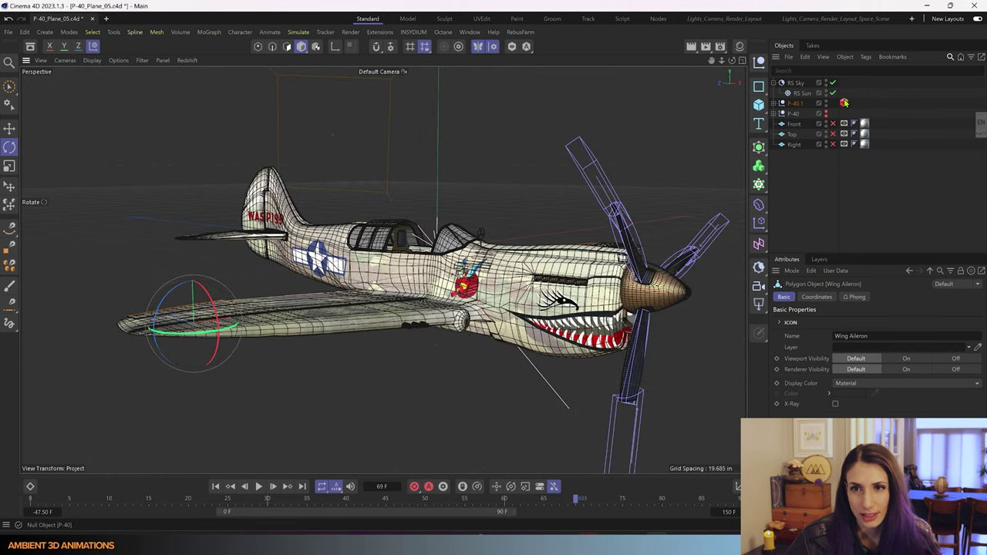
Hide the P-40.1 plane model in both the viewport and the renderer.
ctrl+click(826, 102)
ctrl+click(825, 102)
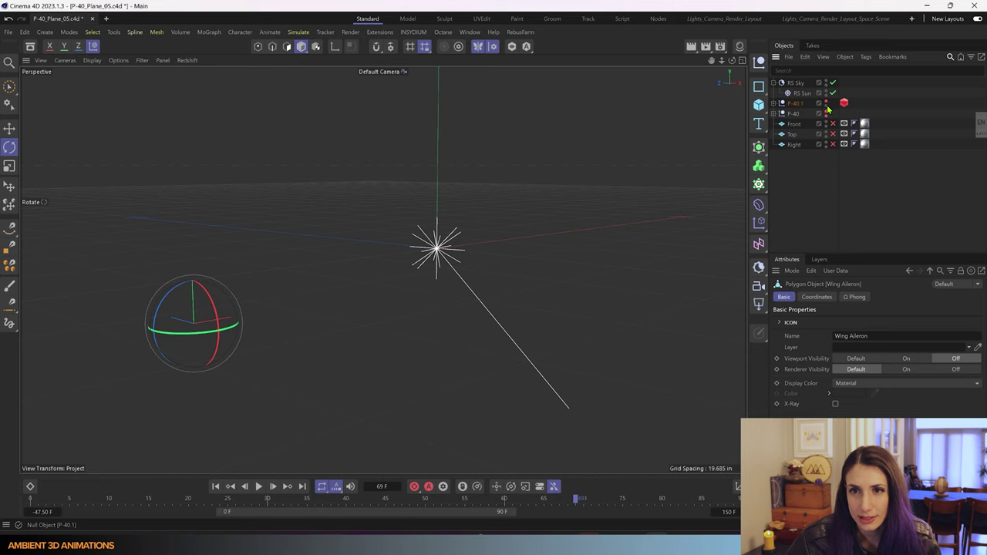
ctrl+click(826, 114)
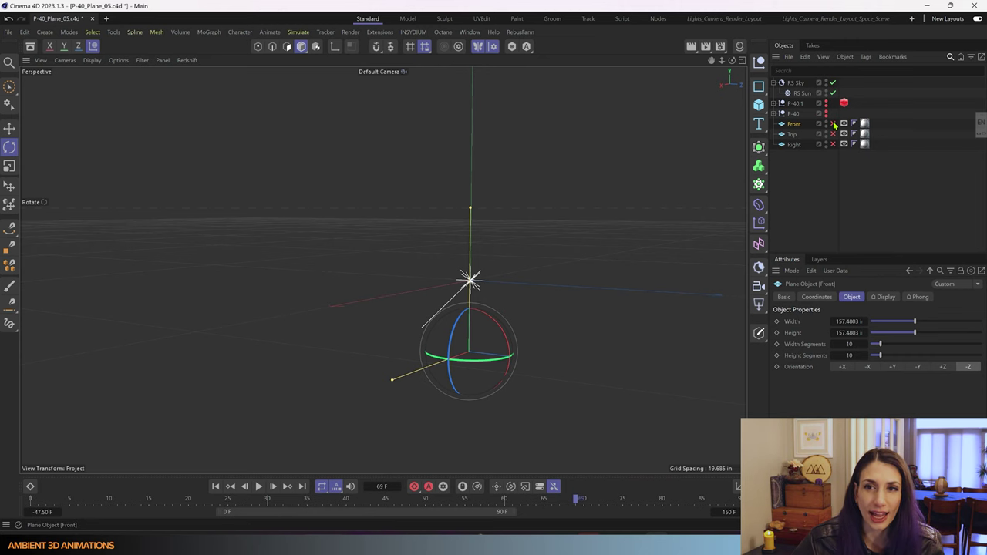
Enable the Front, Top and Right reference planes and view each P-40 blueprint face-on.
click(833, 124)
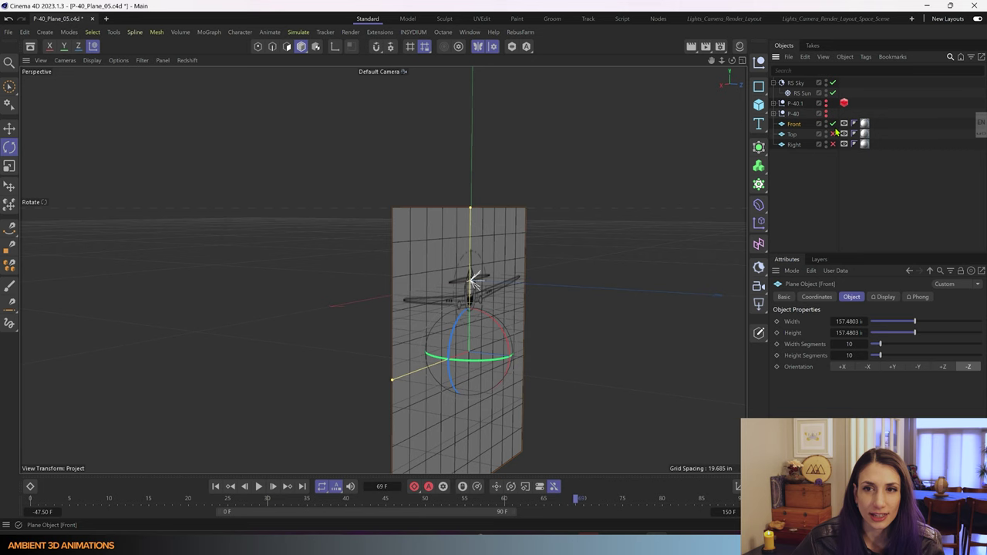
drag(700, 232, 572, 250)
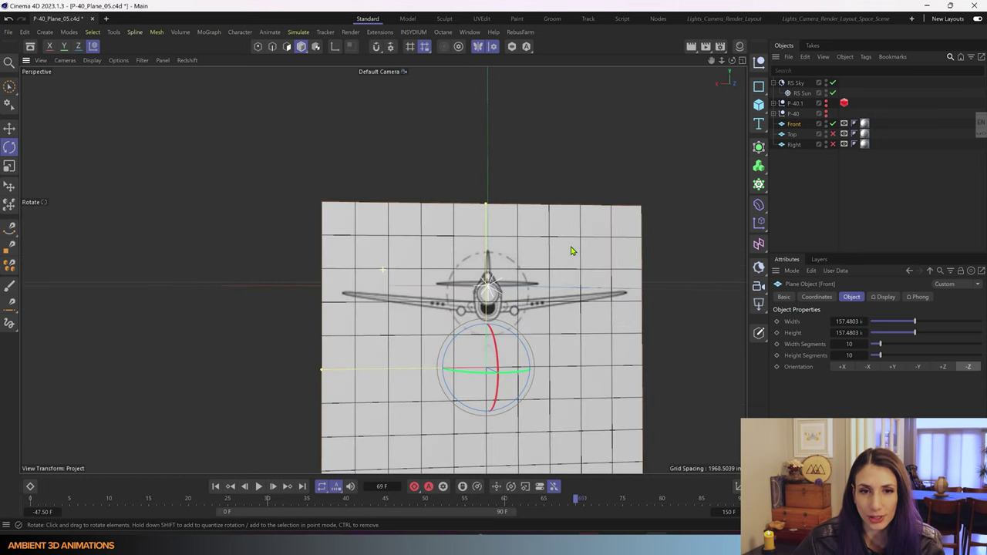
click(836, 133)
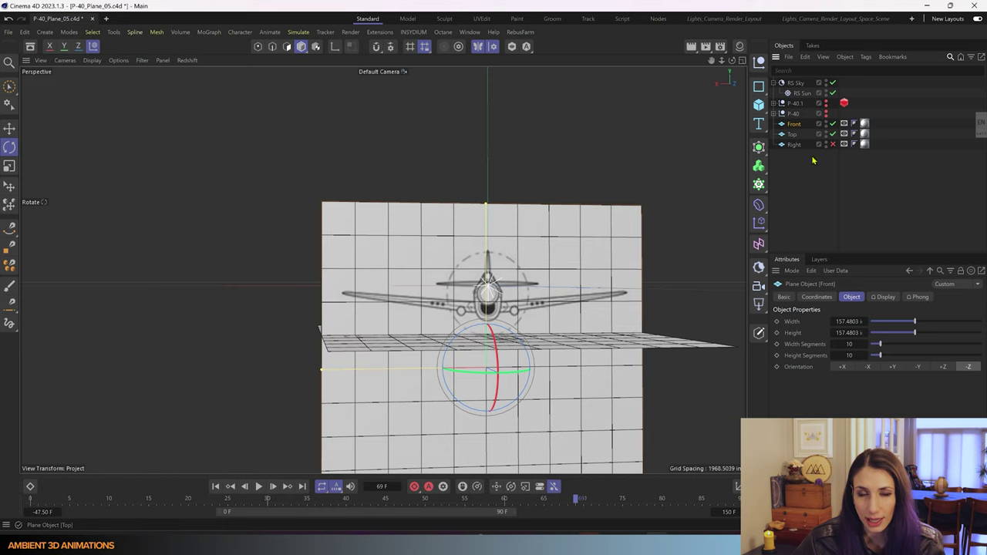
drag(529, 221, 529, 360)
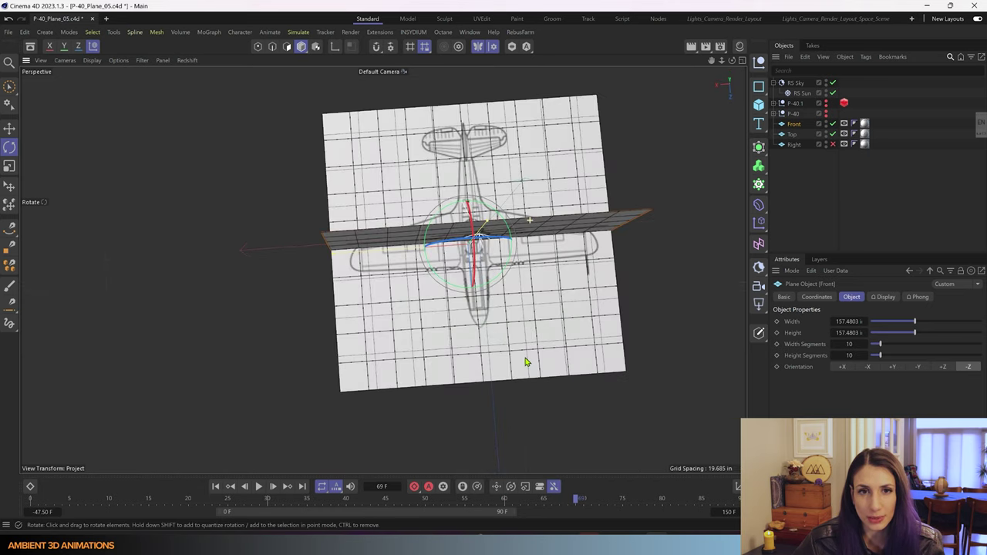
click(832, 146)
drag(553, 247, 594, 171)
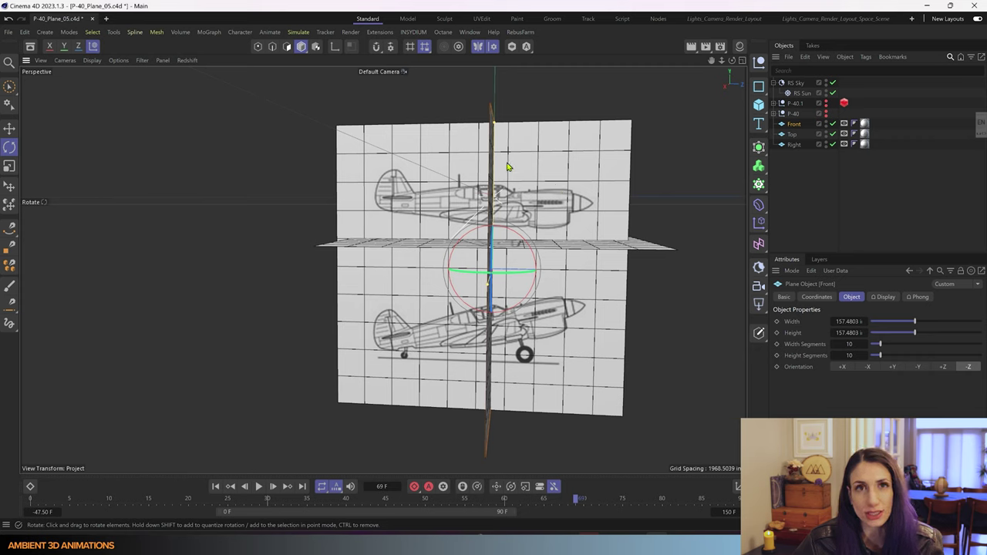